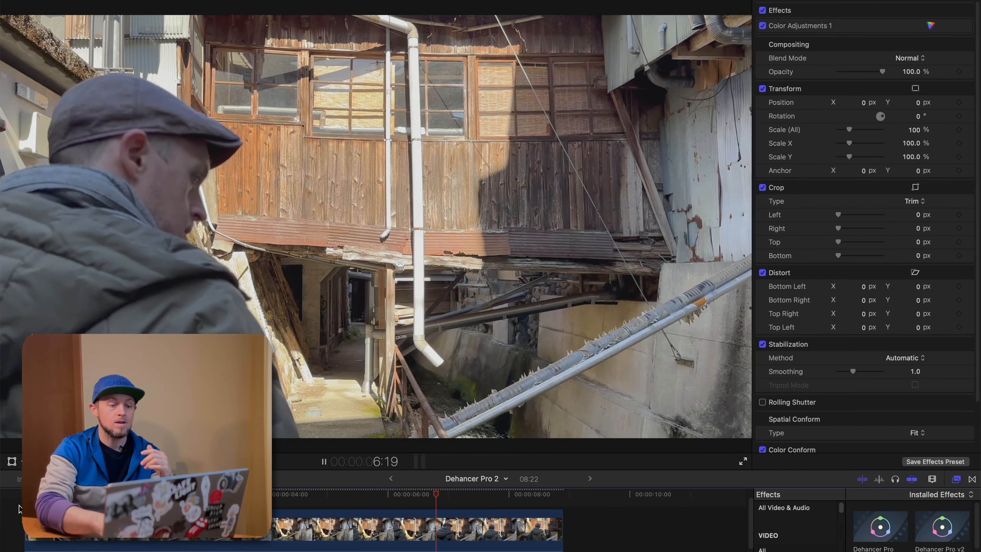
- Stop playback and apply the Dehancer Pro v2 effect to the clip in the timeline
key(space)
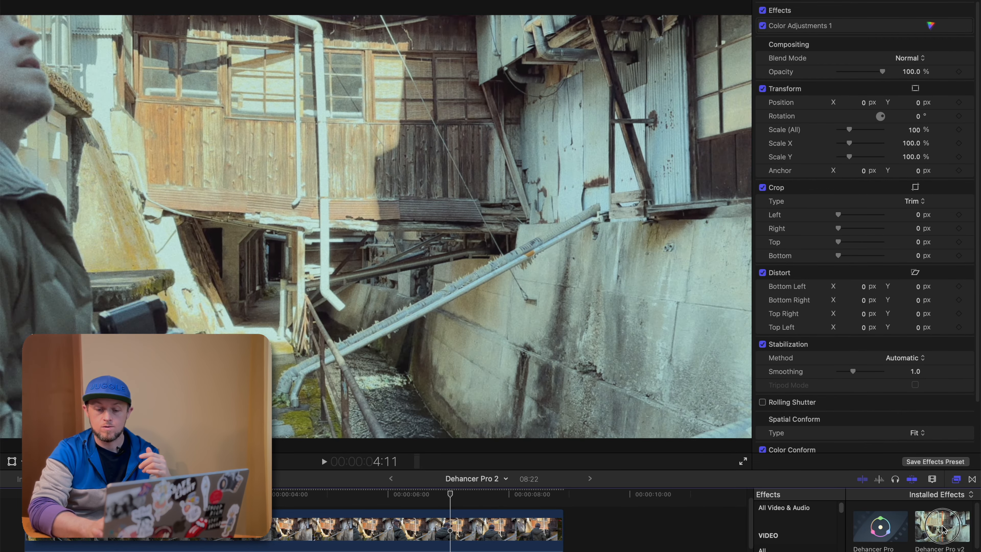
drag(942, 528, 329, 533)
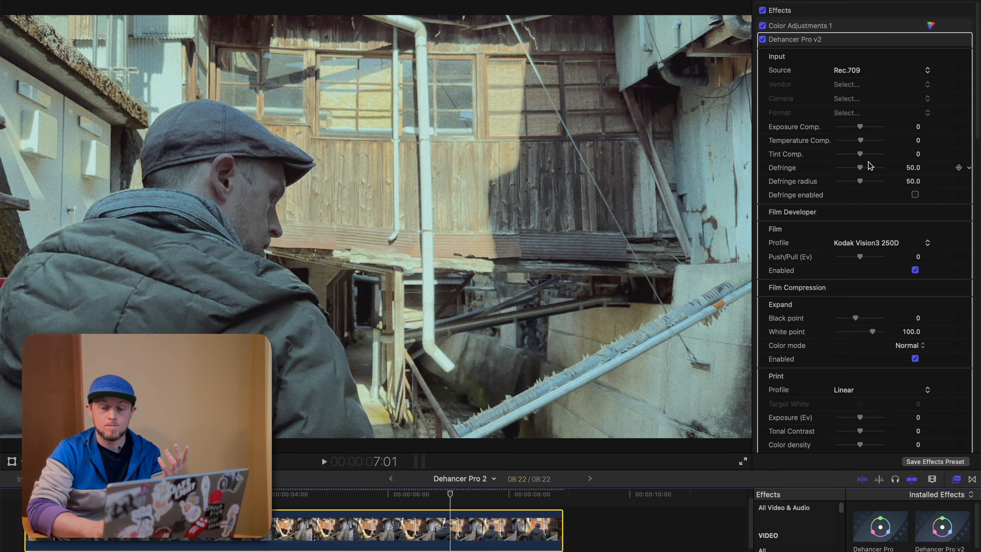
- Try the Kodak Vision3 500T and Lomochrome Purple XR 100-400 film profiles on the clip
click(890, 245)
scroll(893, 104, up, 10)
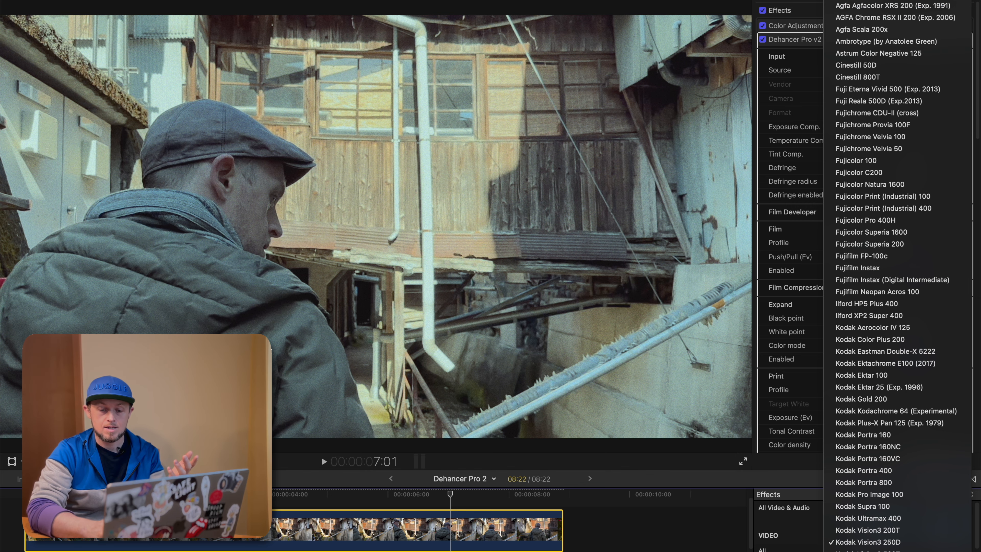
scroll(868, 533, down, 2)
click(869, 527)
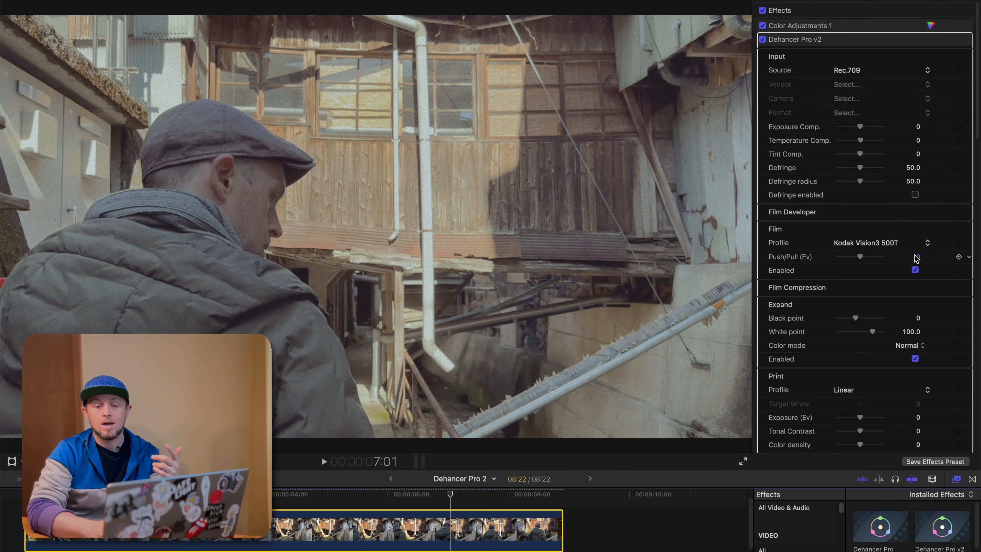
click(921, 245)
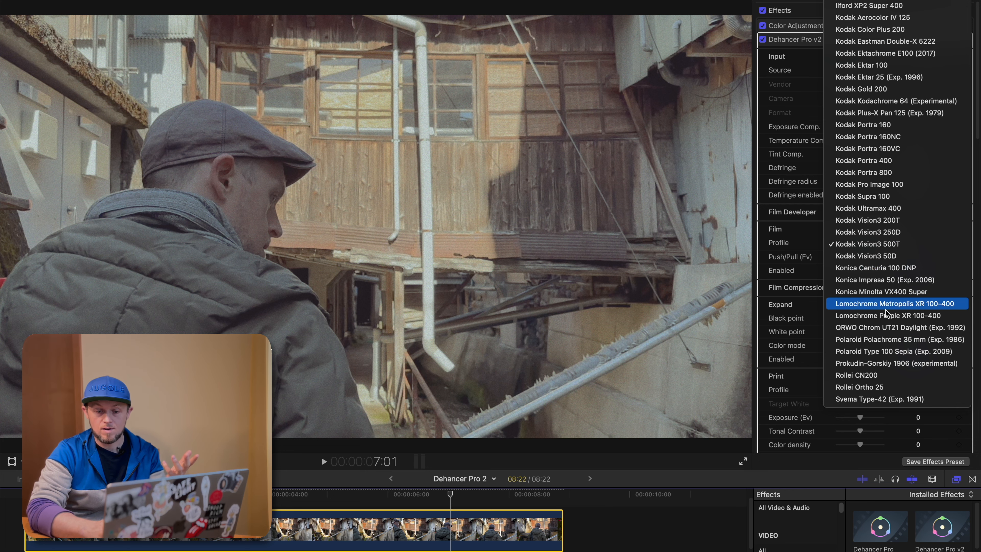
click(882, 315)
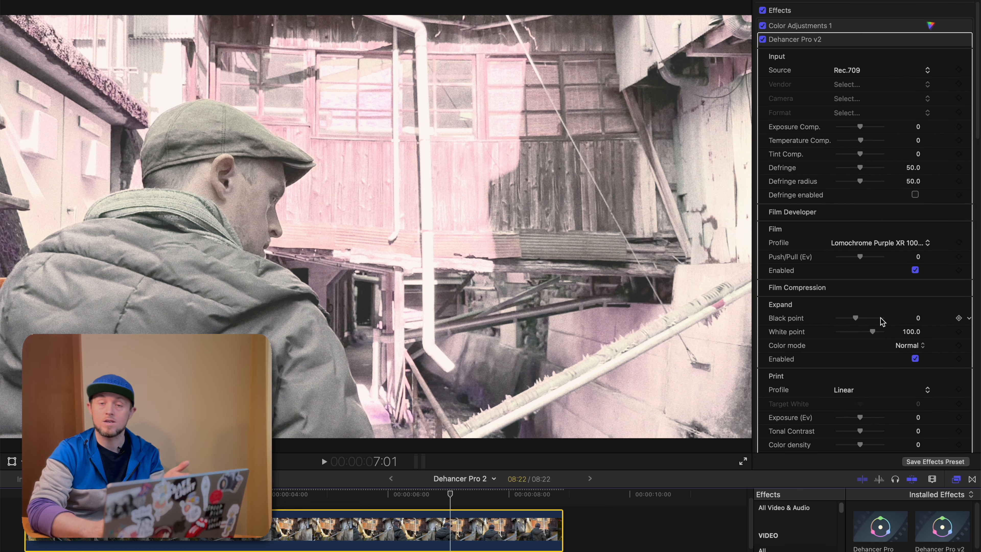
- Set the film profile of the Dehancer effect to Fujifilm Neopan Acros 100
click(912, 242)
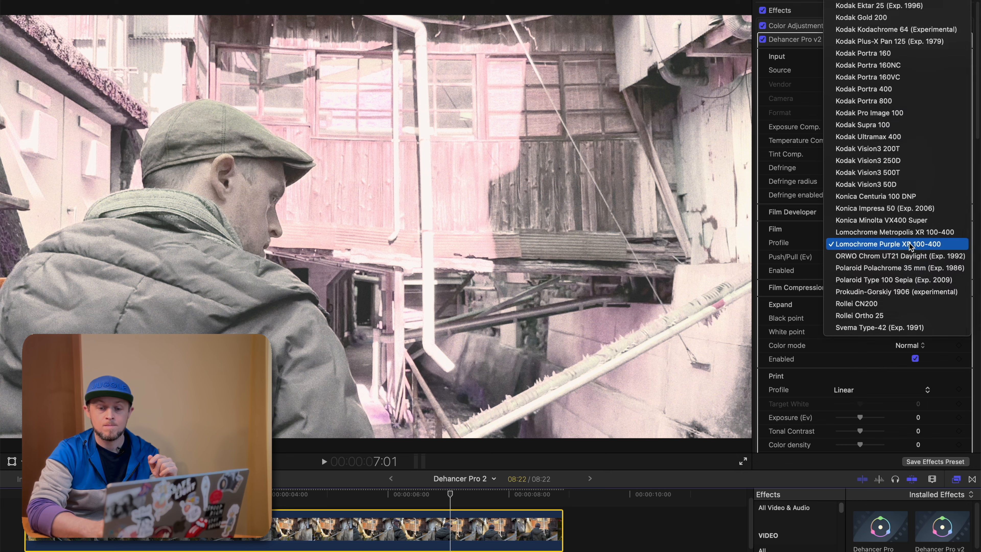
scroll(901, 265, up, 10)
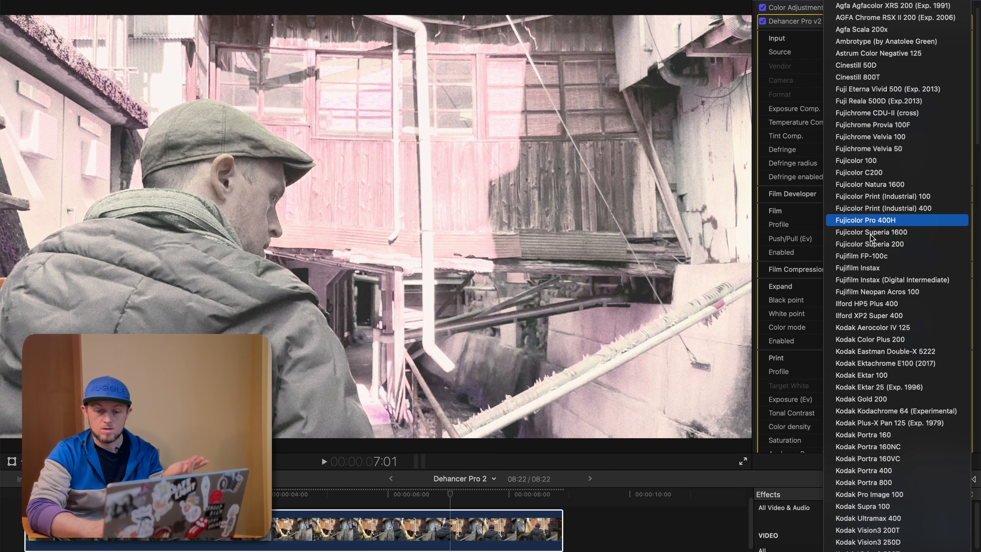
click(921, 294)
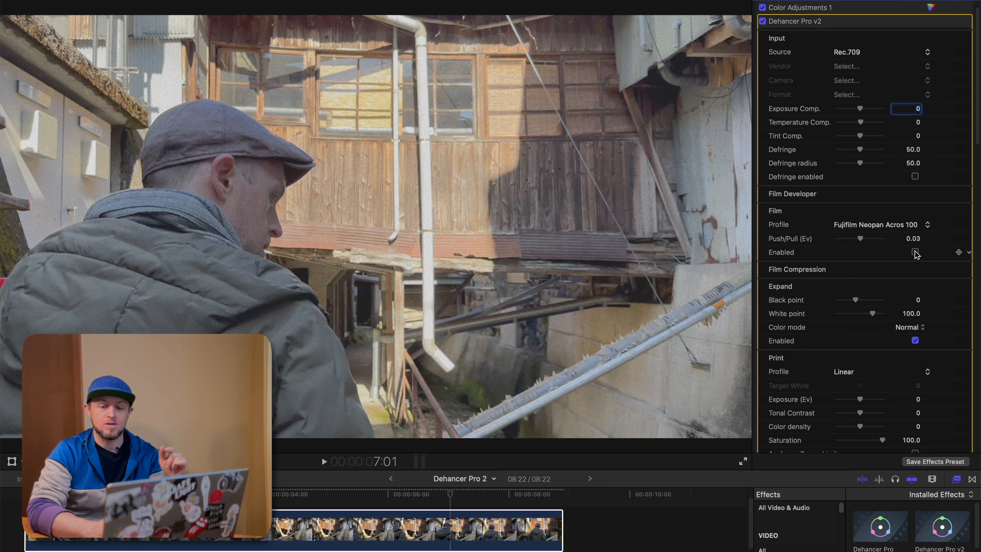
- Try the film grain profiles 8 mm ISO 500 and 65 mm ISO 500
scroll(916, 253, down, 15)
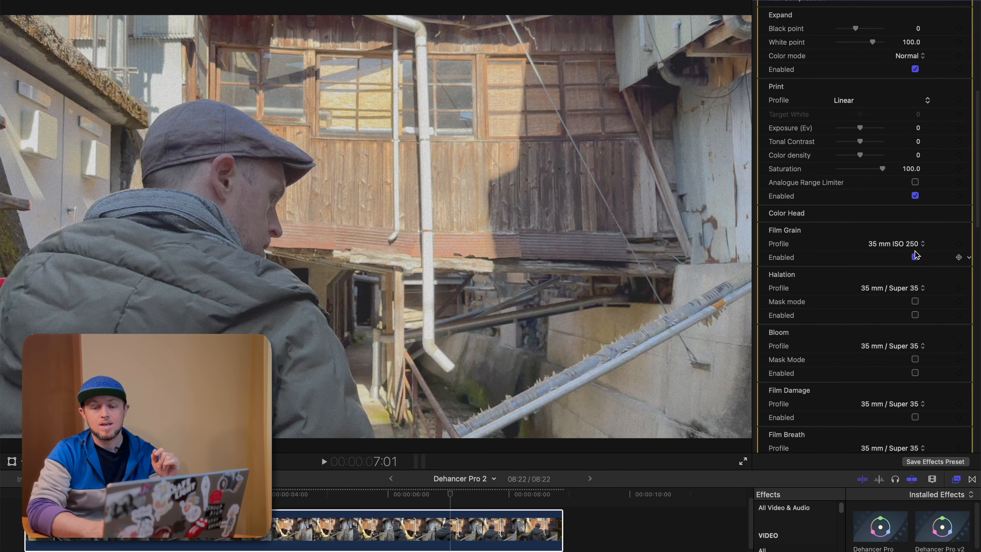
scroll(916, 254, down, 3)
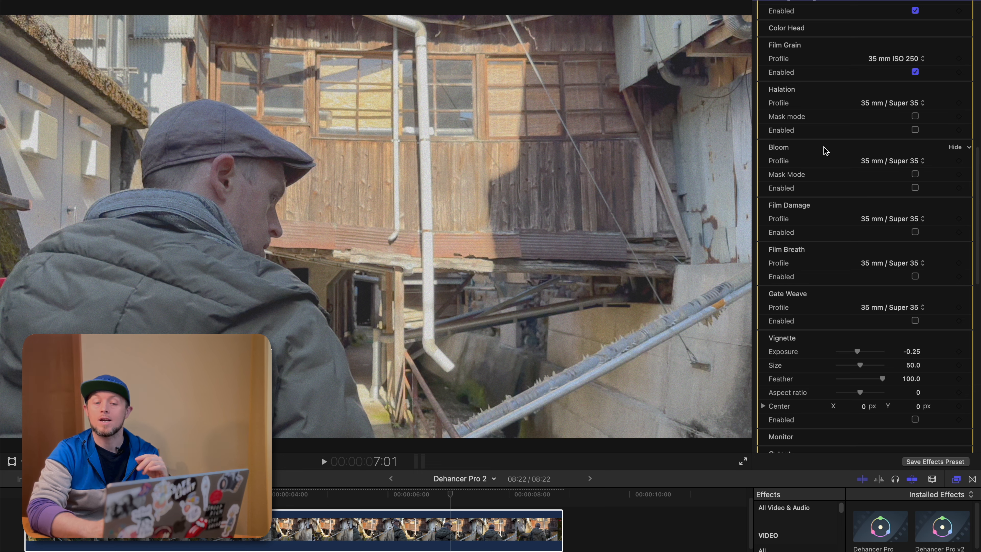
click(922, 59)
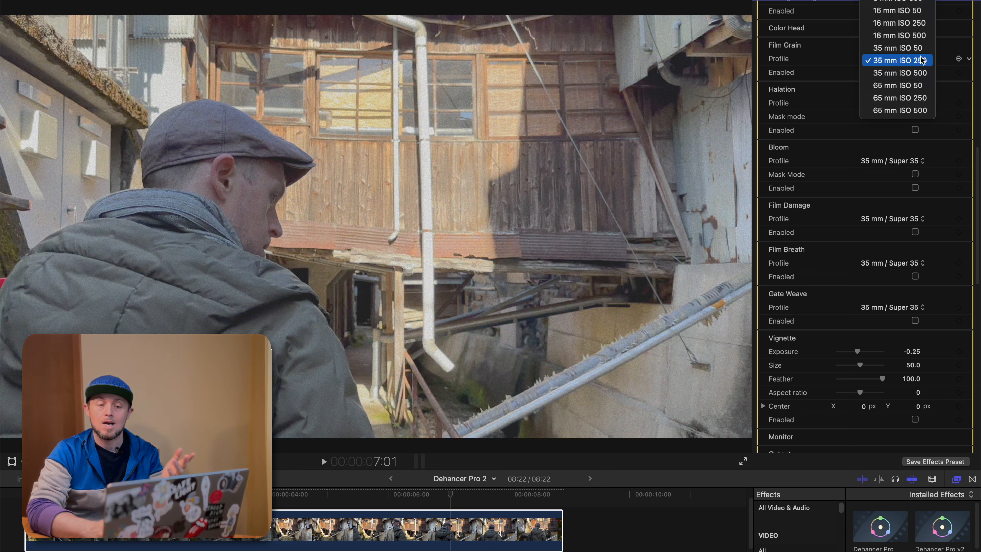
click(903, 1)
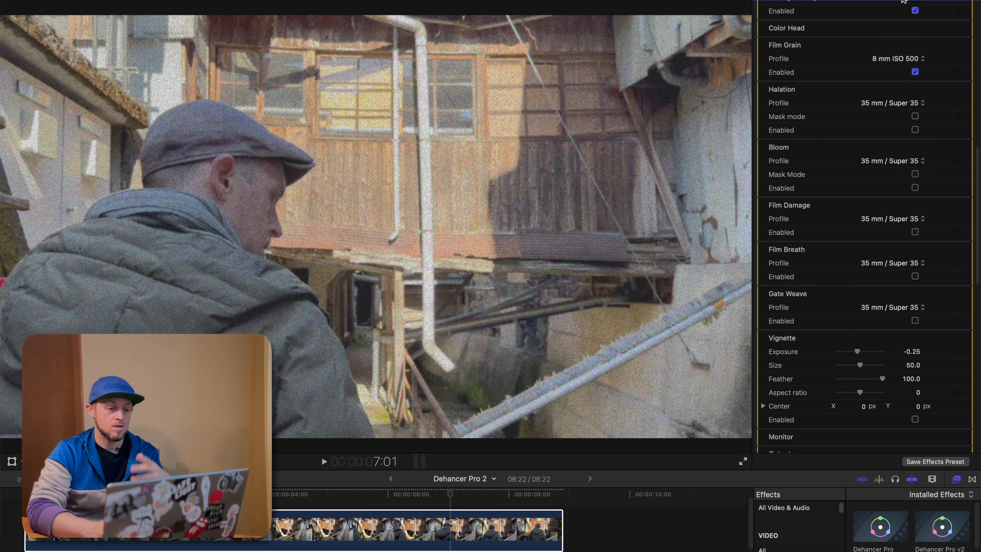
click(917, 58)
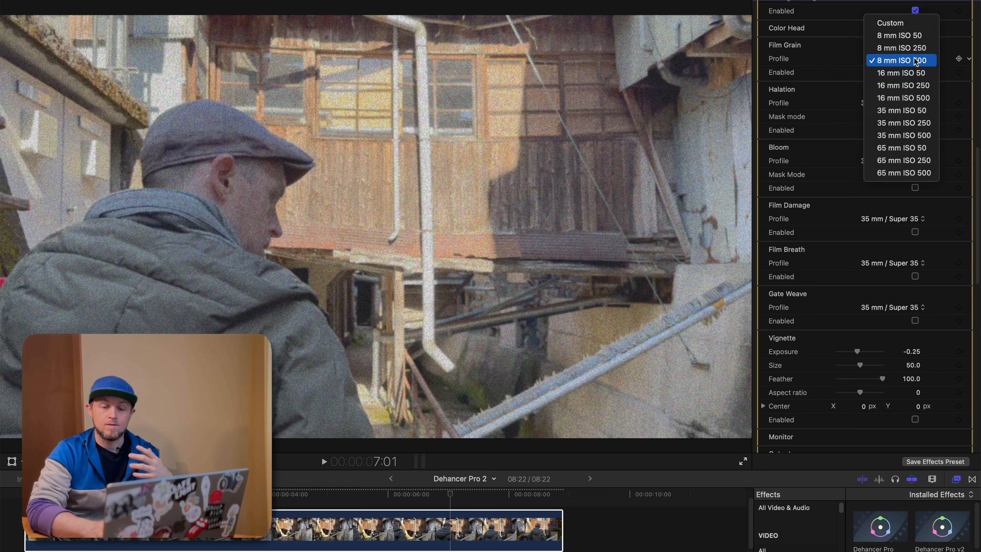
click(922, 175)
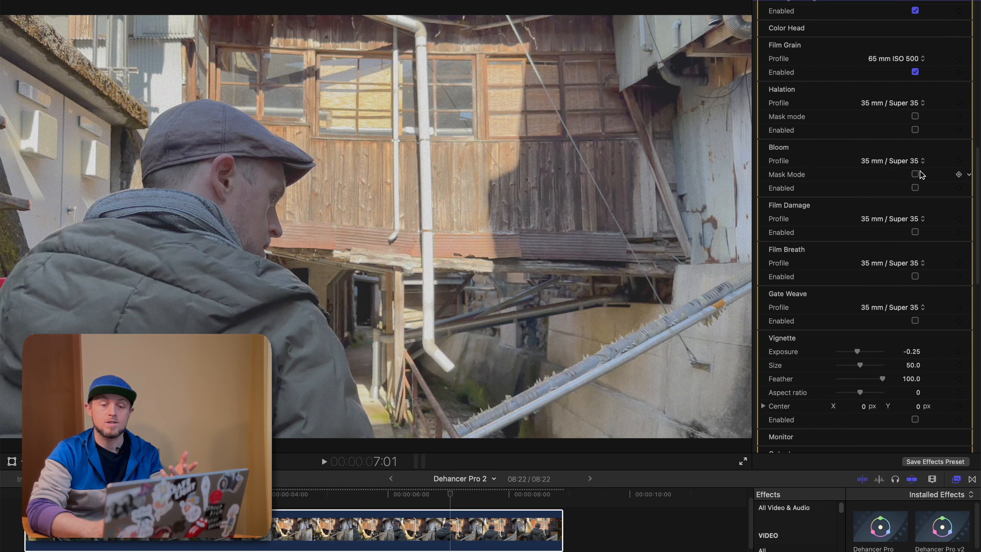
- Set the film grain profile to 8 mm ISO 250
click(908, 61)
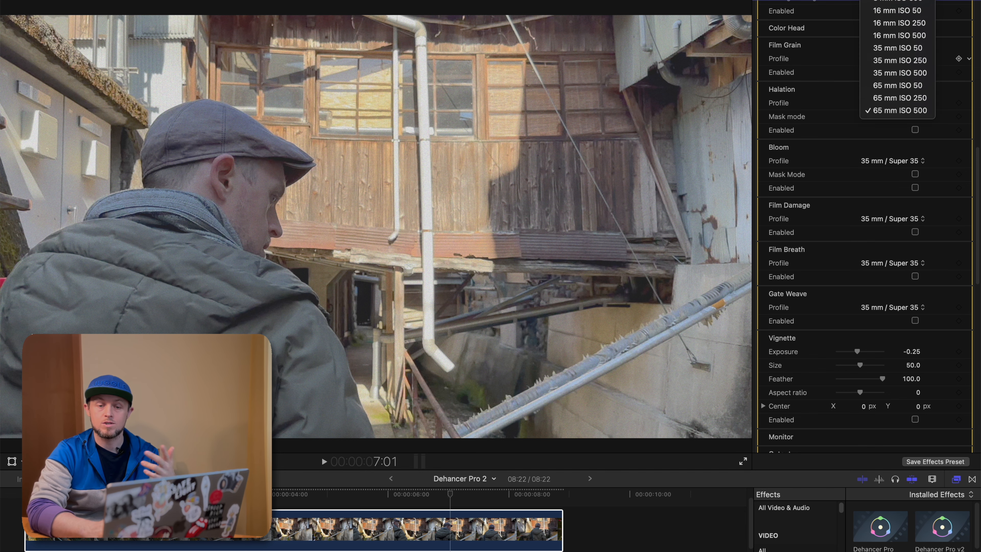
click(918, 4)
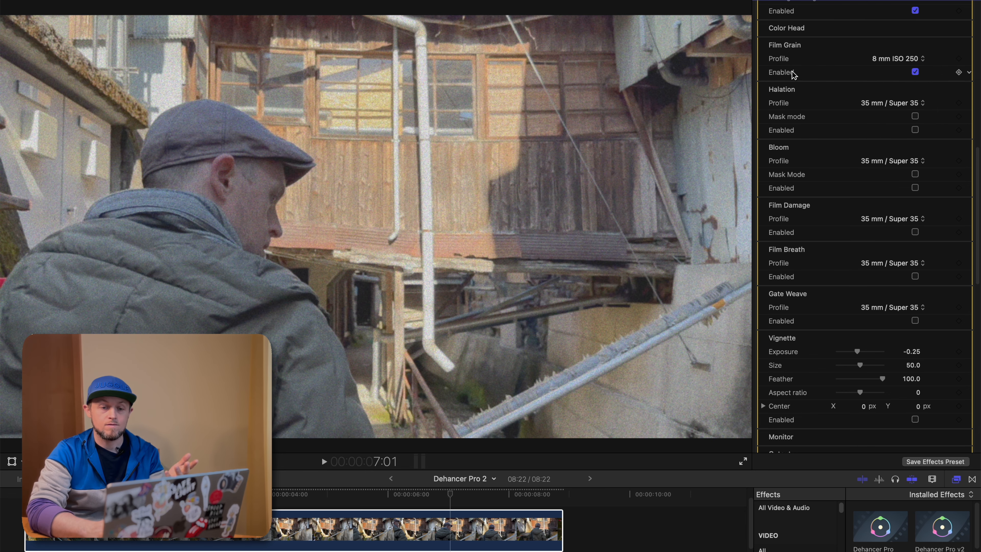
- Enable halation and set its profile to 35 mm / Super 35 No Remjet
click(914, 130)
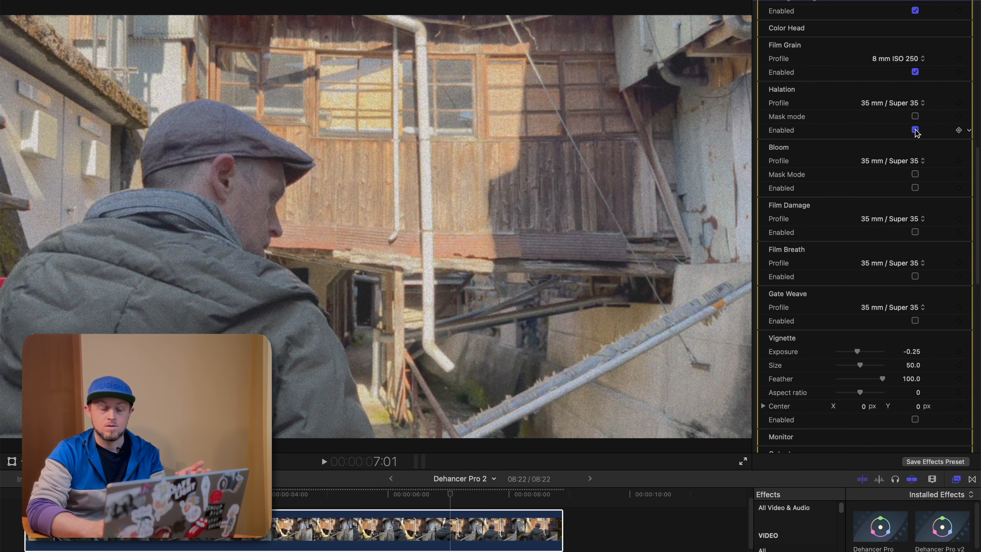
click(906, 102)
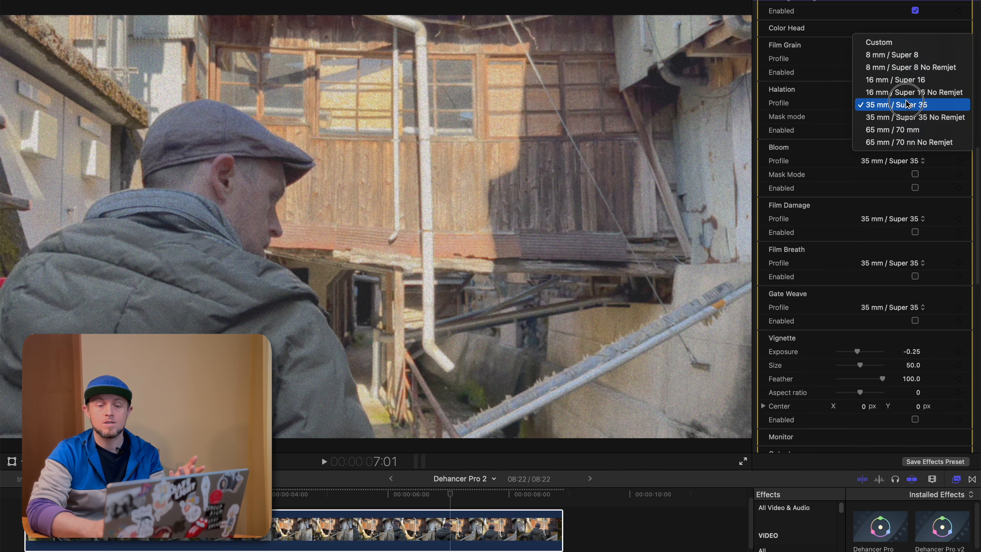
click(905, 117)
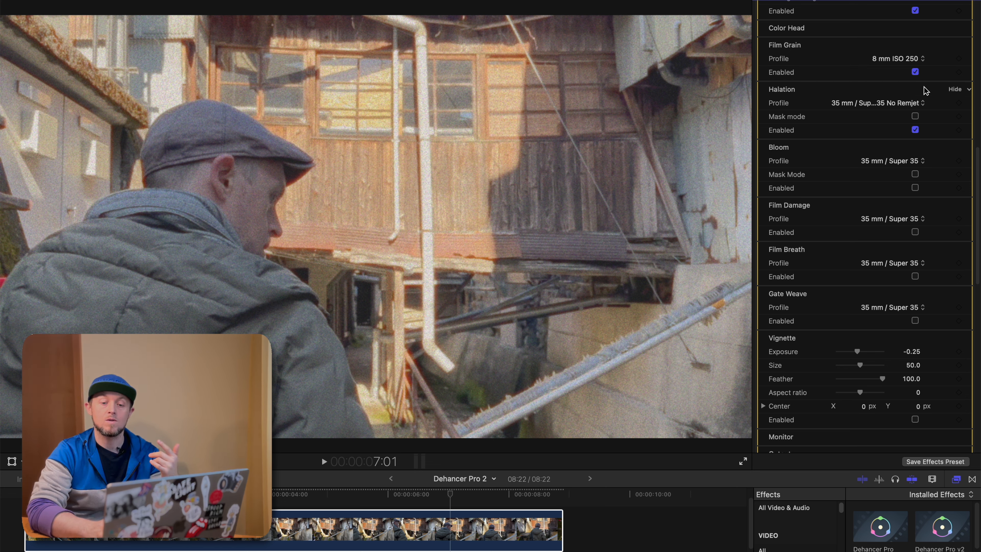
- Switch the halation profile to Custom and raise its local diffusion
click(913, 105)
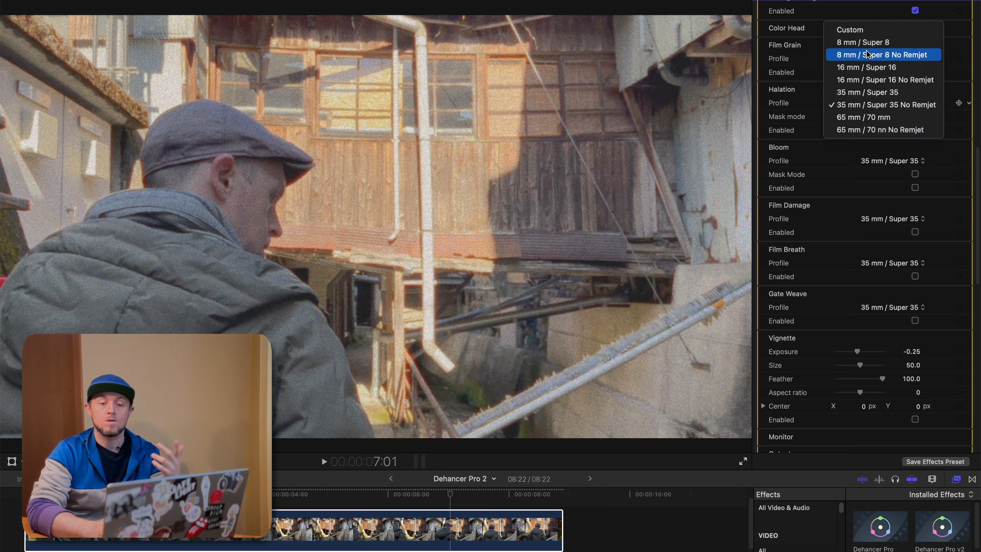
click(846, 29)
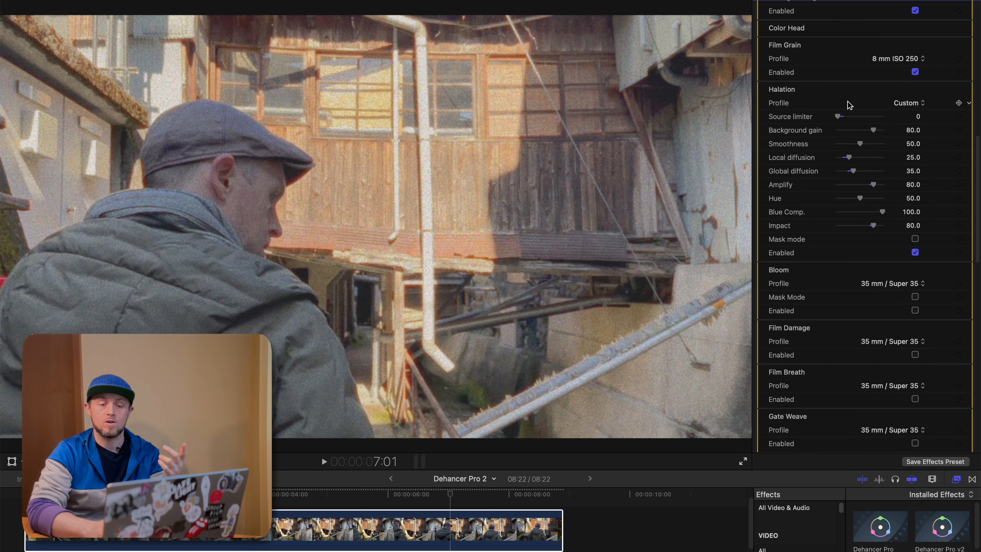
drag(849, 158, 979, 166)
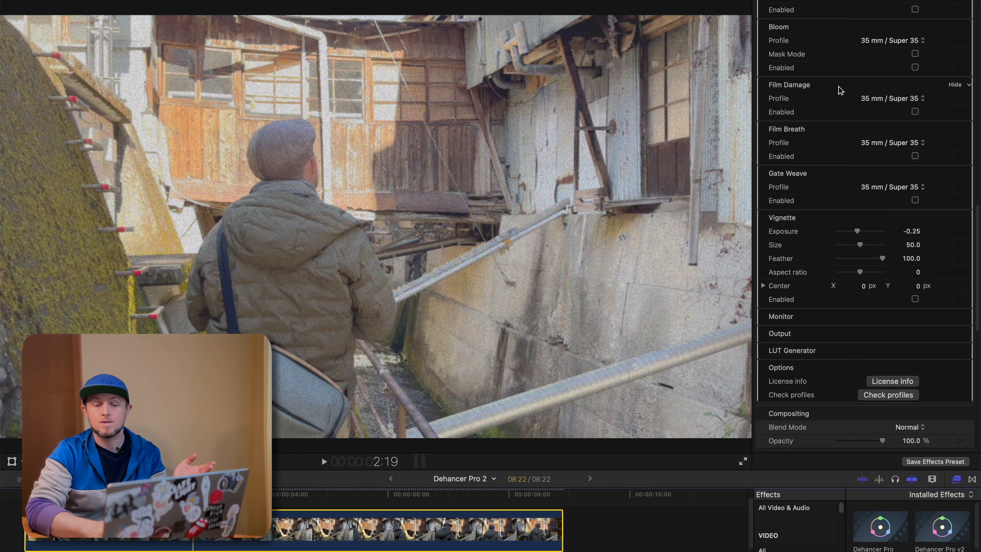
- Set the film damage profile to Custom and the dust amount to 128, checking the look in playback
click(900, 98)
click(894, 61)
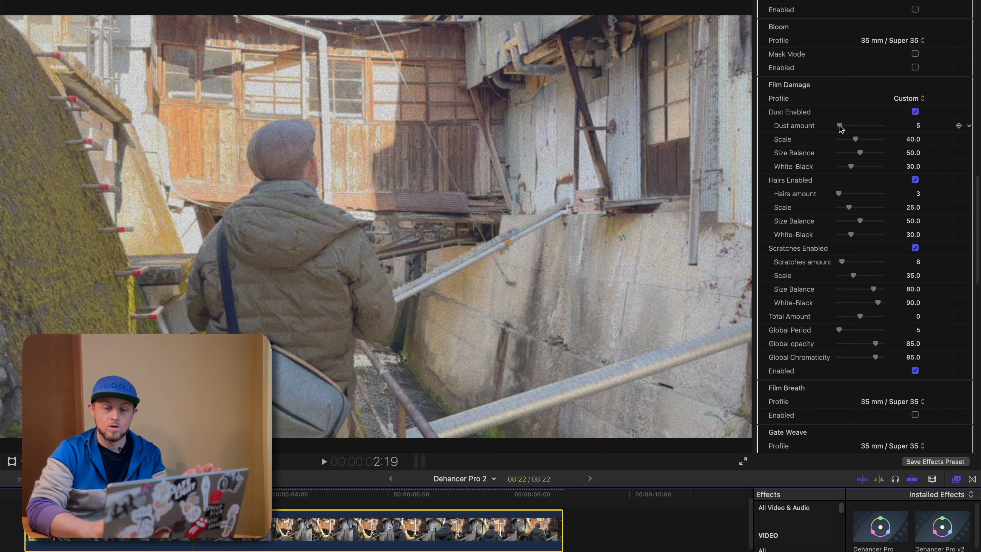
drag(839, 125, 970, 130)
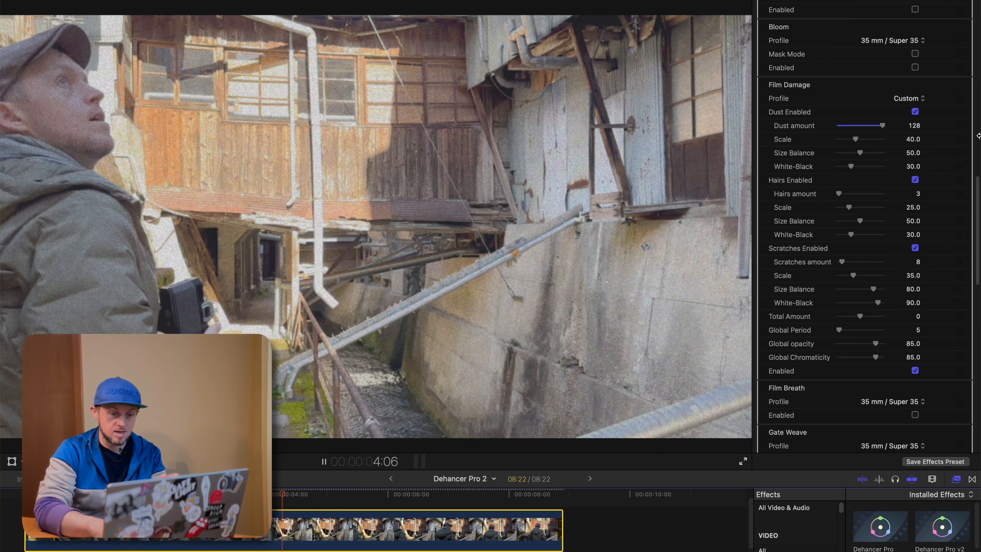
key(space)
- Set the dust scale and size balance to 100 and the dust white-black value to 46
drag(860, 141, 948, 152)
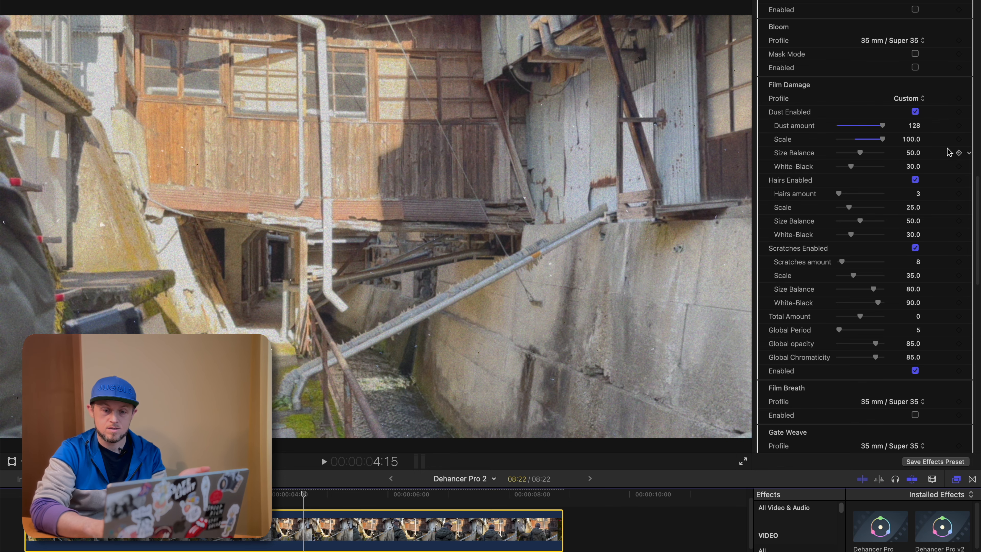
click(860, 152)
drag(860, 153, 901, 168)
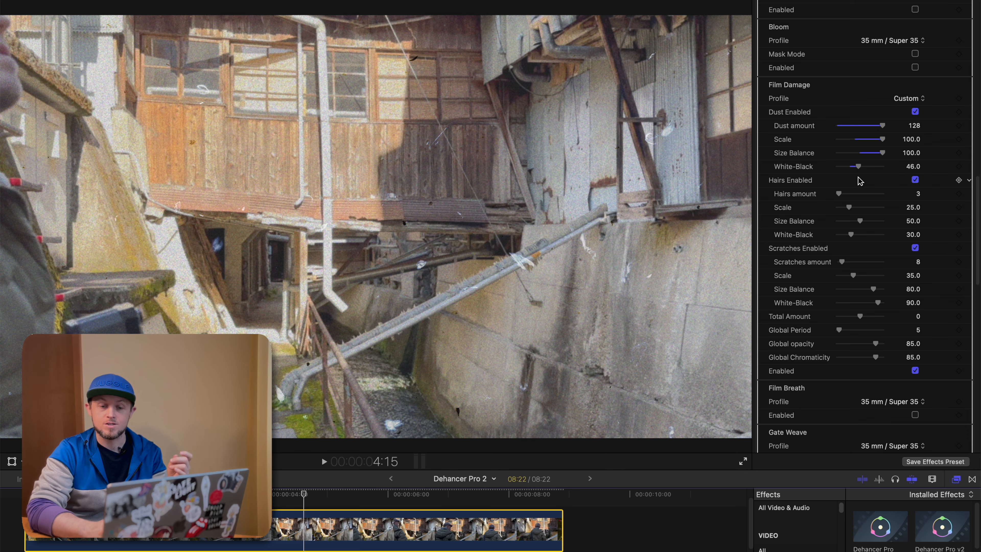
drag(853, 167, 858, 167)
- Set the hairs amount to 128 and the hairs scale and size balance to 100
scroll(856, 162, down, 2)
scroll(854, 156, down, 3)
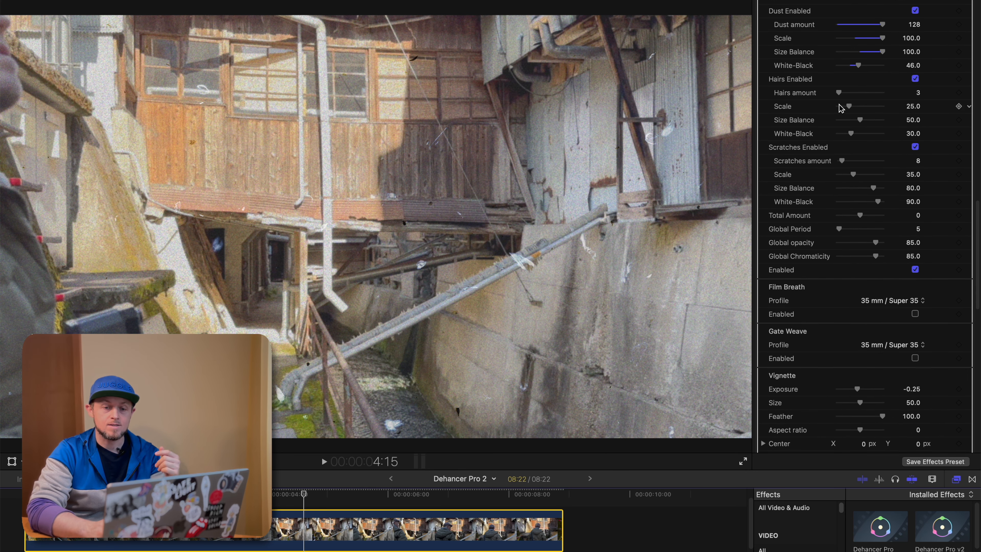
drag(839, 93, 924, 112)
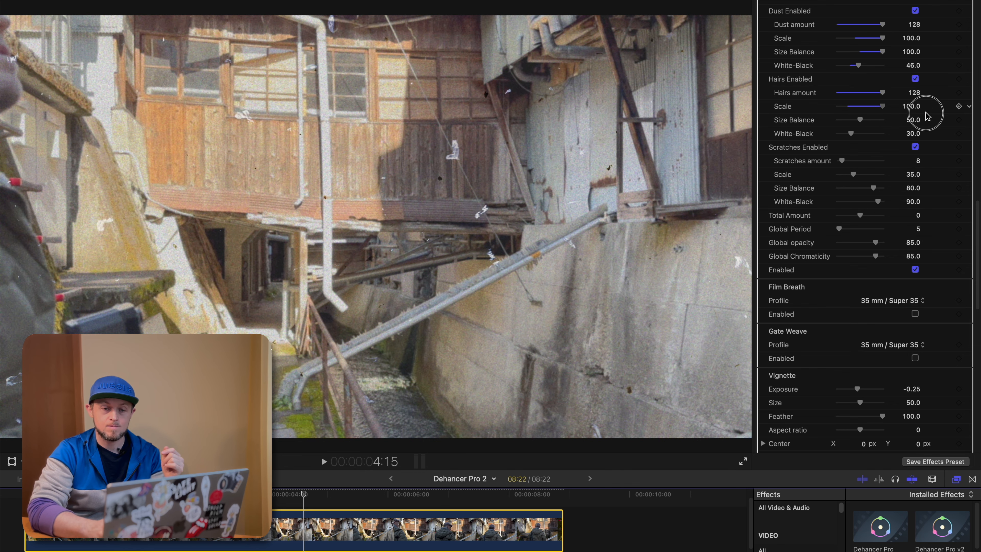
drag(861, 120, 885, 120)
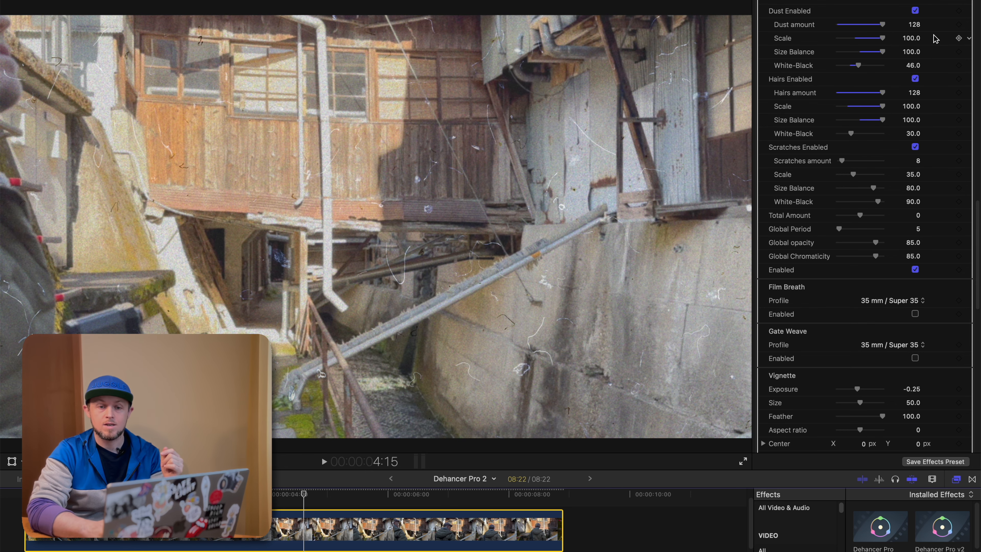
- Disable dust and hairs, and set the scratches amount to 128 with scale and size balance at 100
click(915, 11)
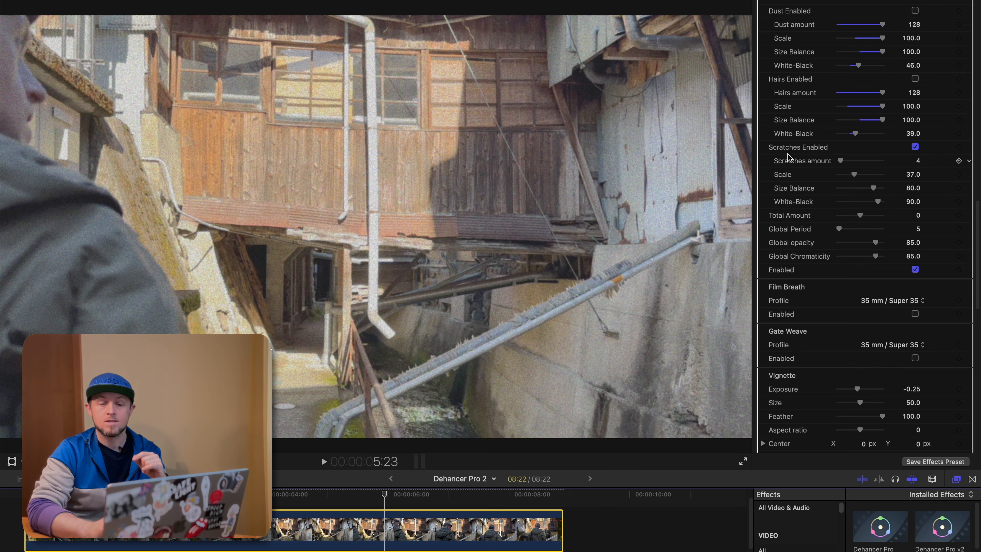
drag(840, 161, 911, 195)
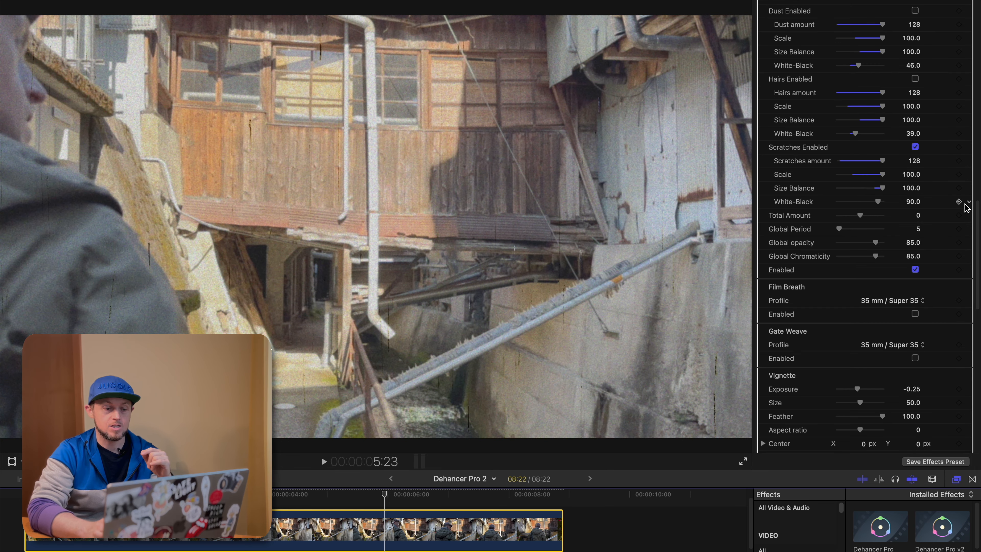
- Go back through the clip frame by frame to examine how the scratches look
key(Left)
key(Left)
key(Left)
key(Left)
key(Left)
key(Left)
key(Left)
key(Left)
key(Left)
key(Left)
key(Left)
key(Left)
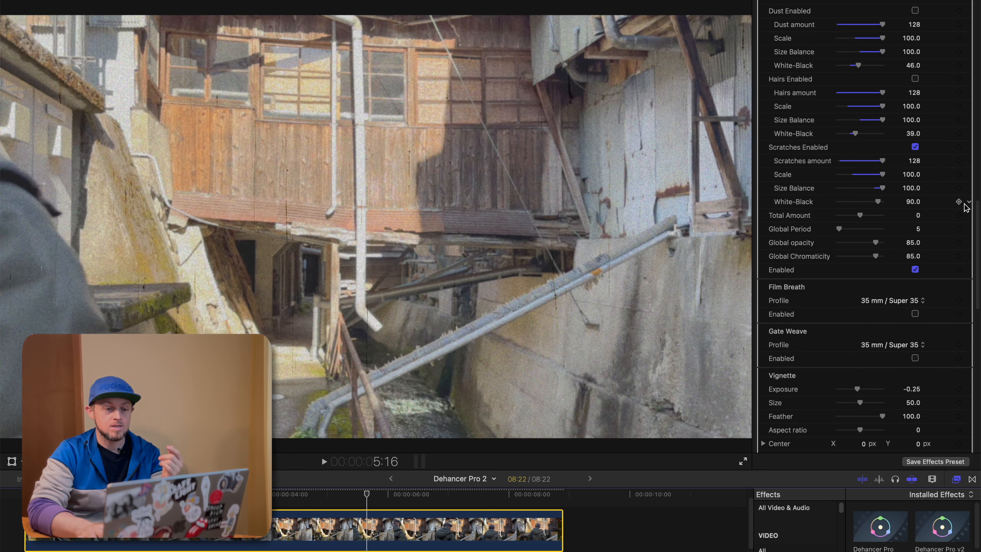
key(Left)
key(Left)
key(Left)
key(Left)
key(Left)
key(Left)
key(Left)
key(Left)
key(Left)
key(Left)
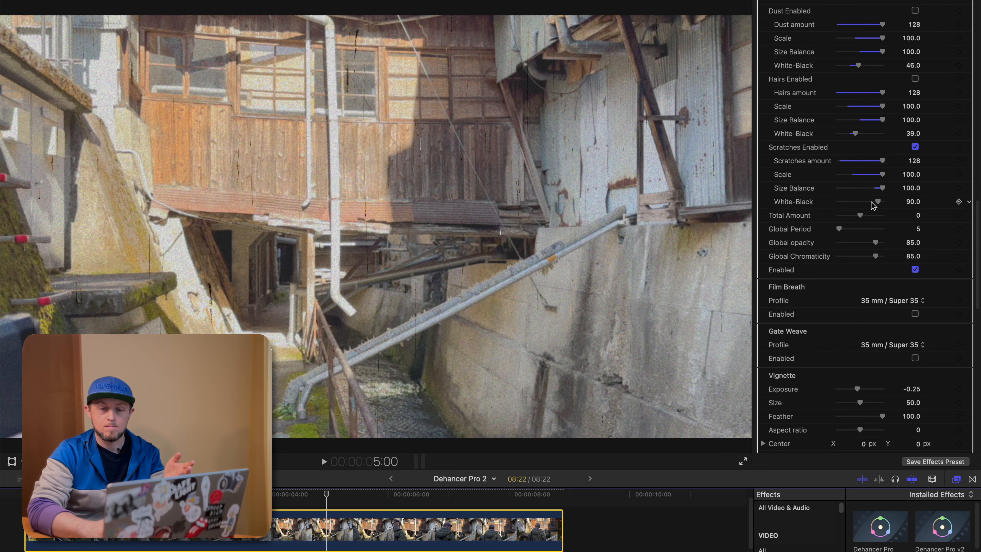
- Set the scratches white-black value to 0
drag(876, 202, 791, 205)
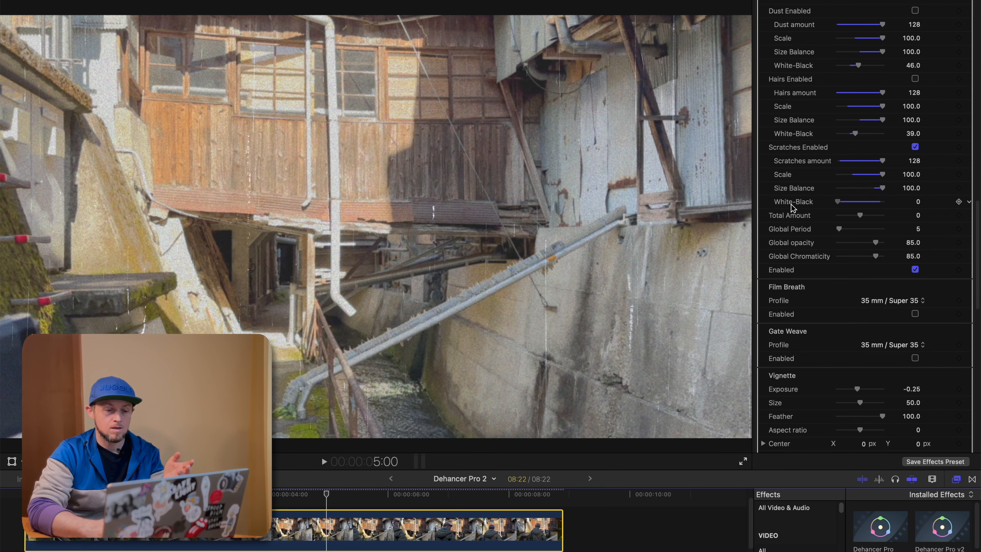
- Move to about 6:04 in the clip and enable dust and hairs again alongside the scratches
click(396, 494)
click(915, 79)
click(915, 10)
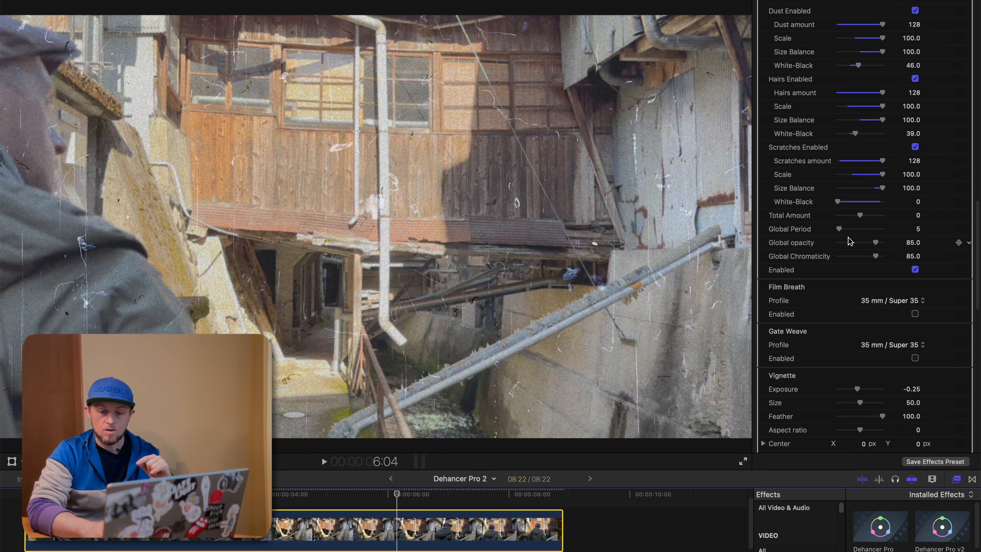
- Set the hairs amount to 66, the scratches amount to 31 and the film damage total amount to -7
scroll(846, 240, down, 2)
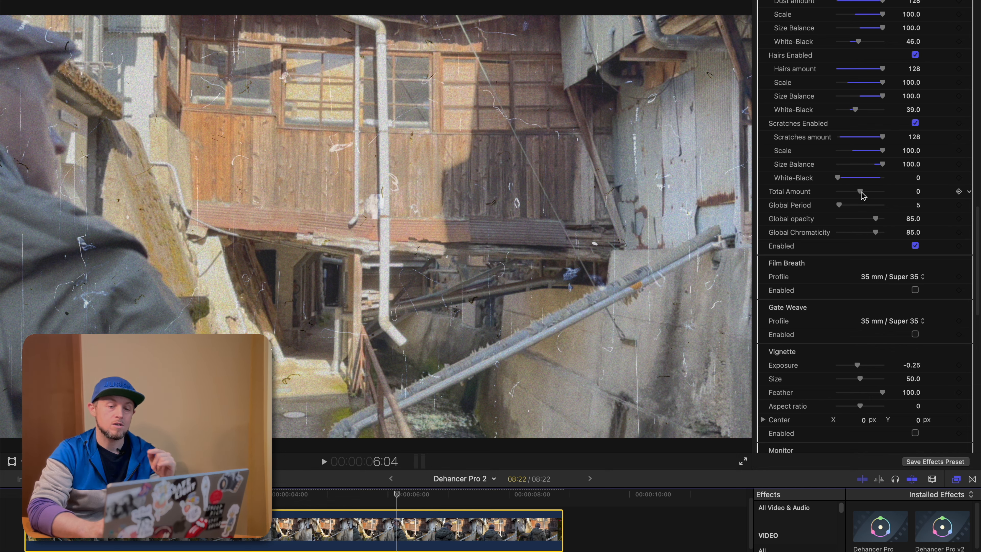
scroll(877, 108, up, 3)
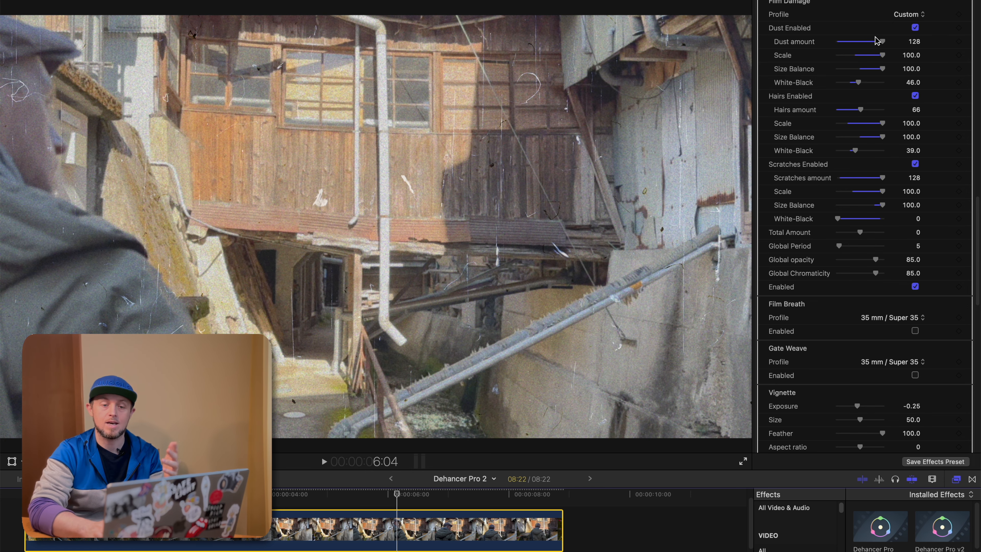
click(849, 178)
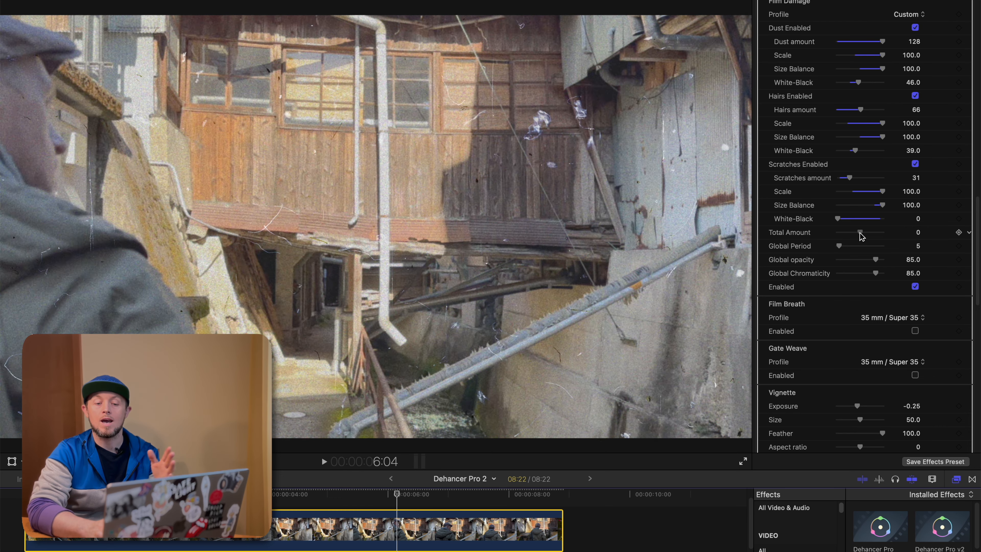
mouse_move(859, 233)
mouse_down()
mouse_move(822, 240)
mouse_move(898, 248)
mouse_move(858, 241)
mouse_up()
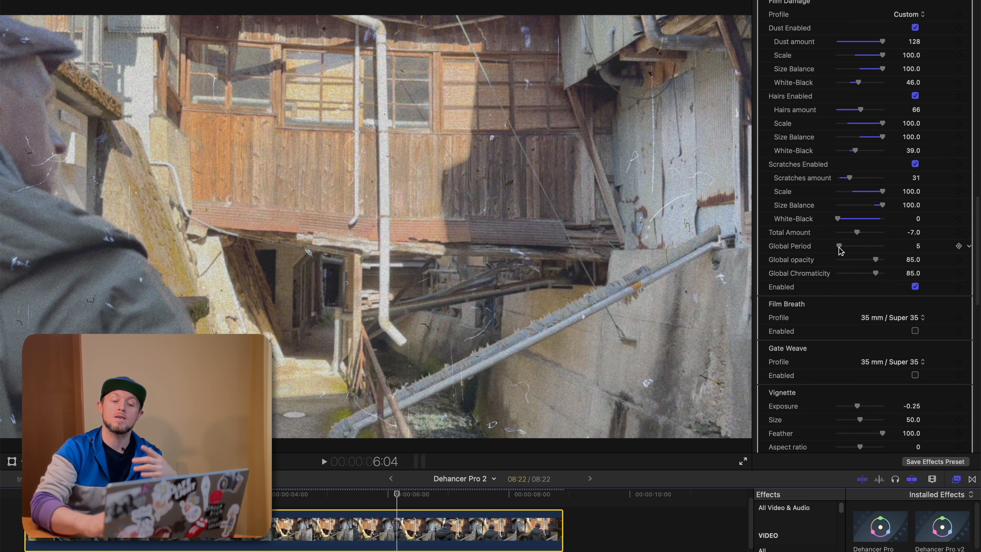
- Set the film damage global period to 120, and both global opacity and global chromaticity to 100
drag(841, 250, 825, 250)
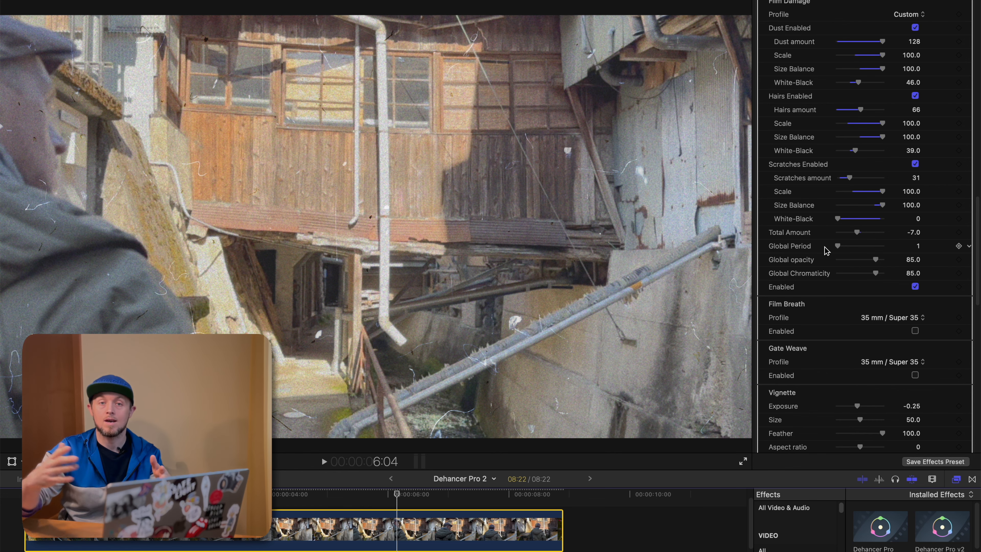
drag(837, 247, 938, 265)
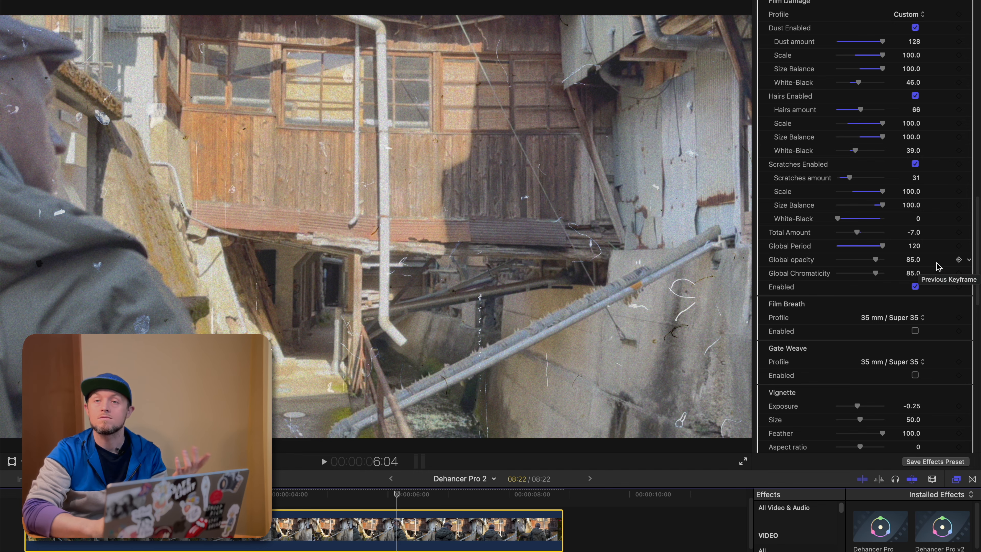
drag(875, 260, 907, 265)
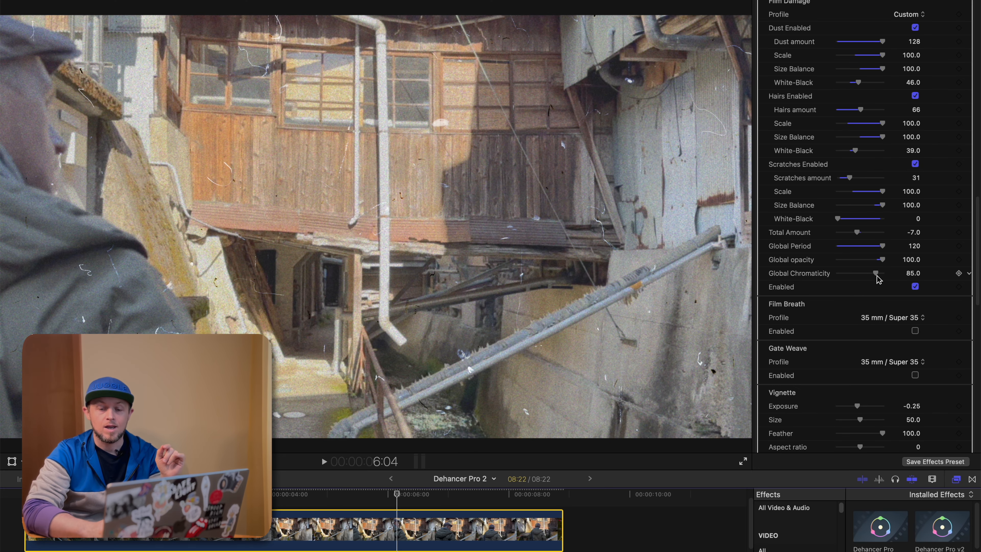
drag(876, 274, 819, 283)
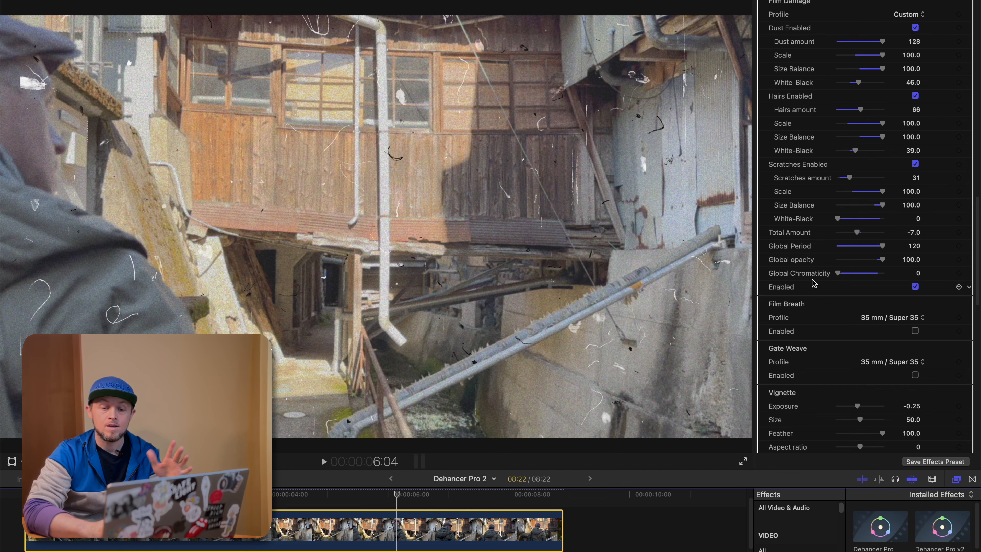
drag(838, 274, 898, 277)
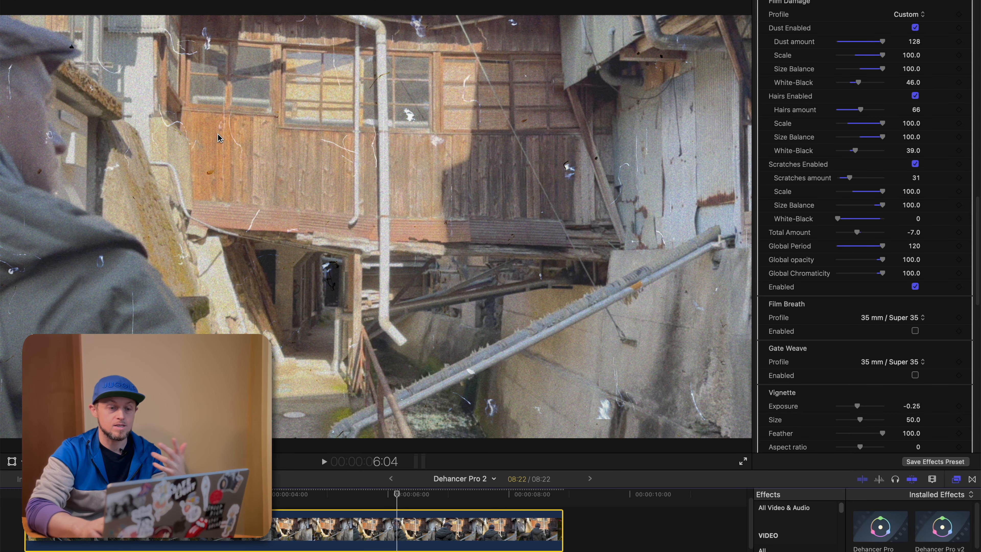
- Advance through the clip frame by frame to 6:09 to examine how the combined film damage changes between frames
key(Left)
key(Right)
key(Right)
key(Right)
key(Right)
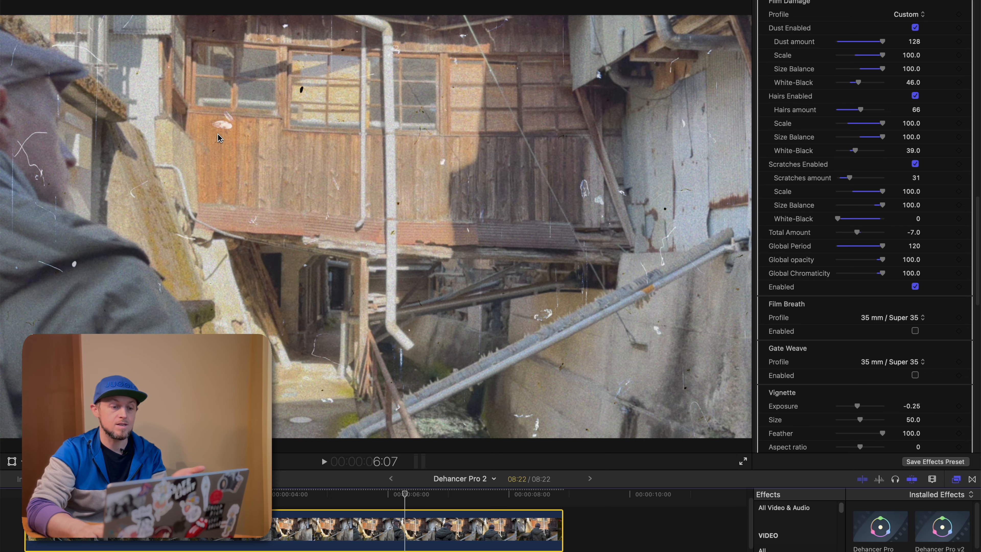
key(Right)
key(Right)
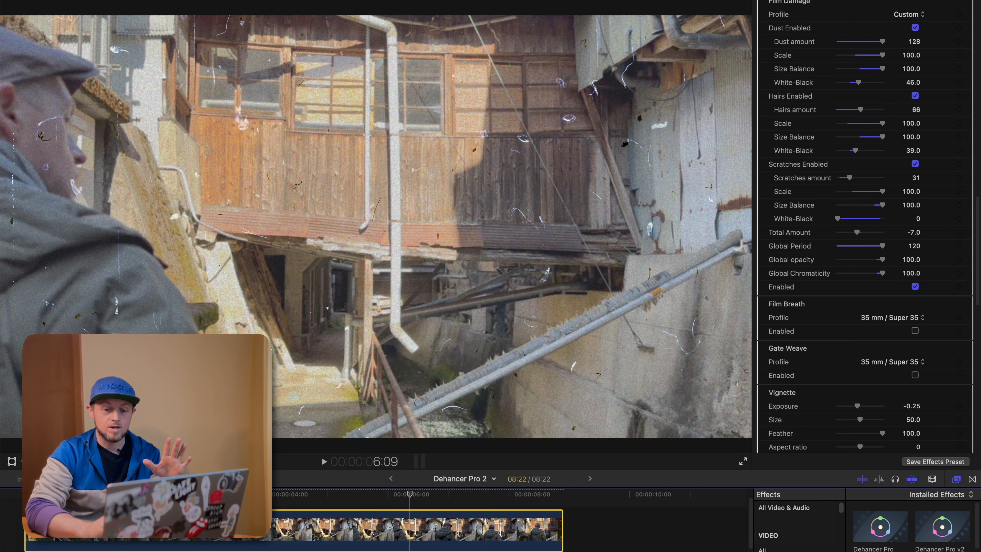
- Enable gate weave with the 8 mm / Super 8 profile and play the clip from the start
click(915, 374)
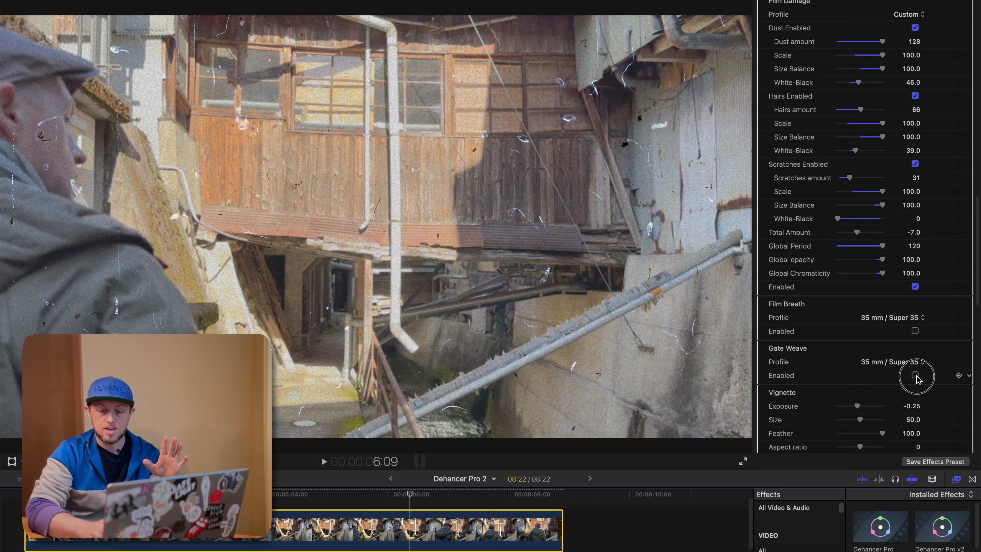
click(921, 361)
click(918, 337)
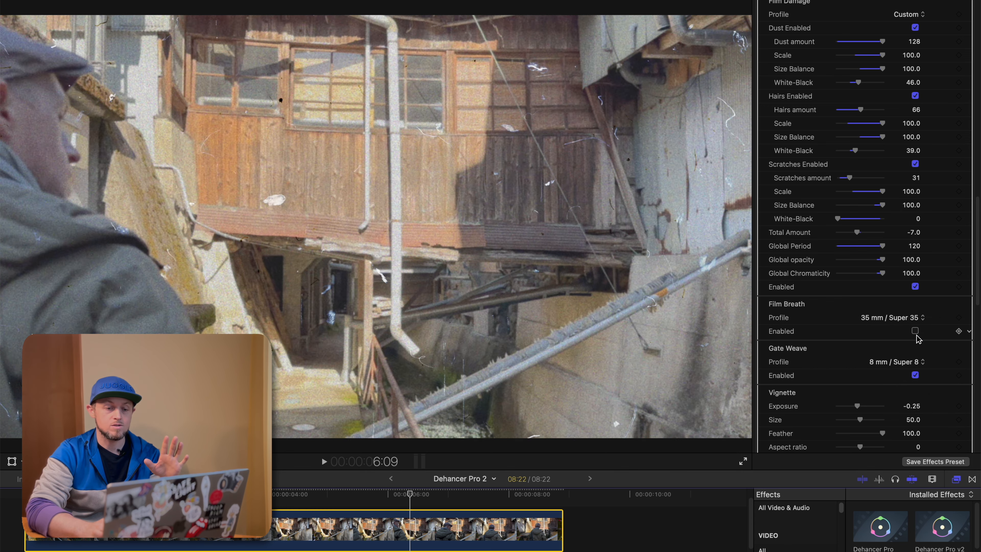
click(12, 493)
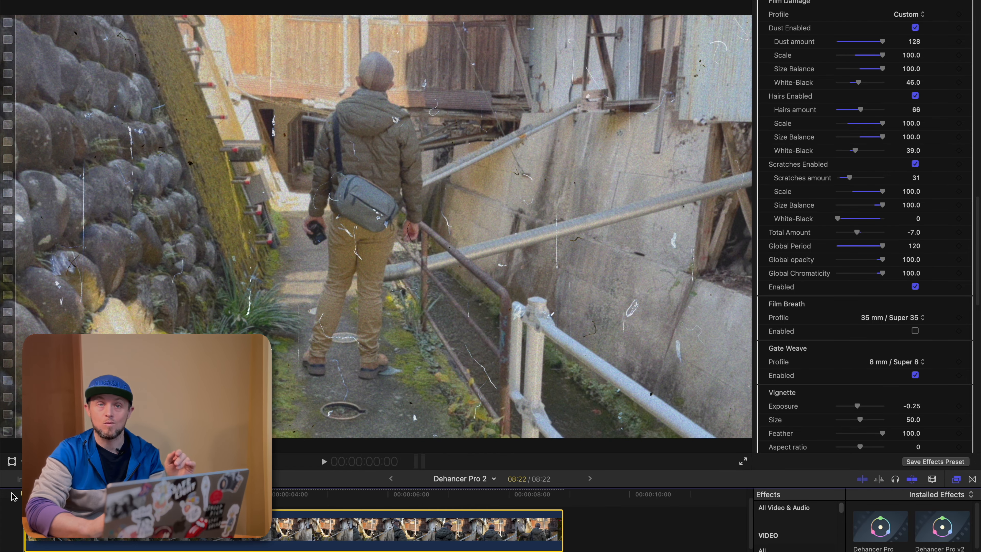
key(space)
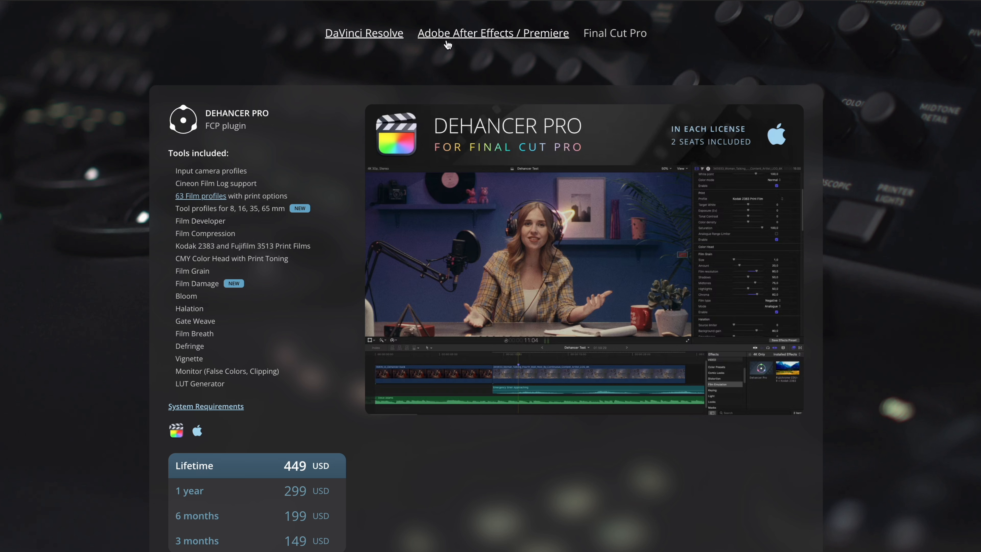
- On the Dehancer website, look through the Final Cut Pro plugin editions and apply the promo code NORBI to the one-licence order
scroll(612, 41, down, 12)
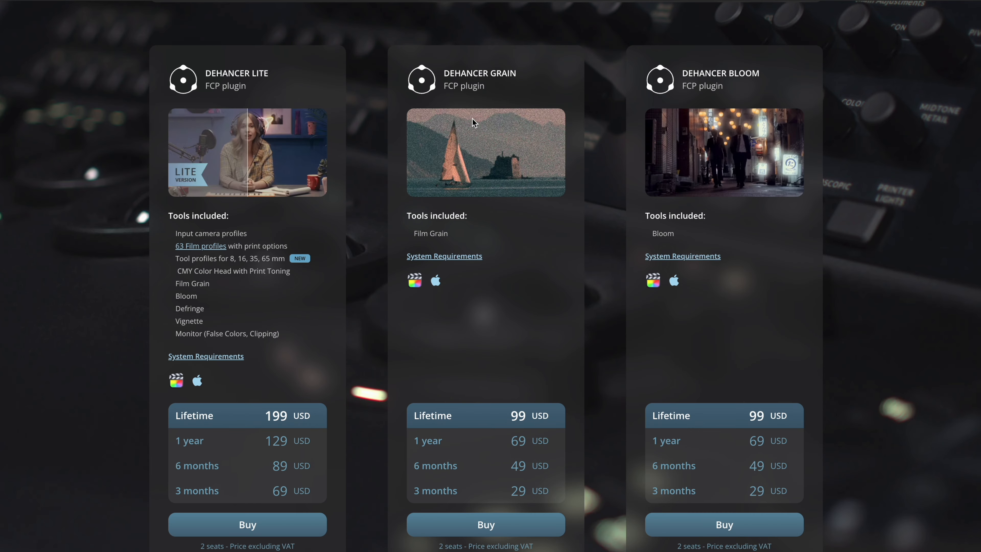
scroll(692, 130, down, 8)
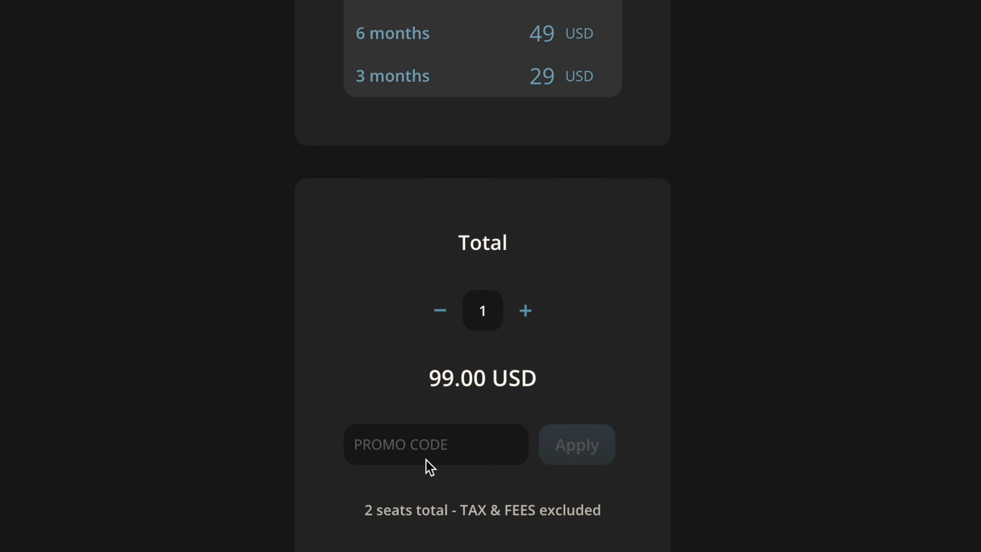
click(433, 452)
text(NORBI)
click(582, 448)
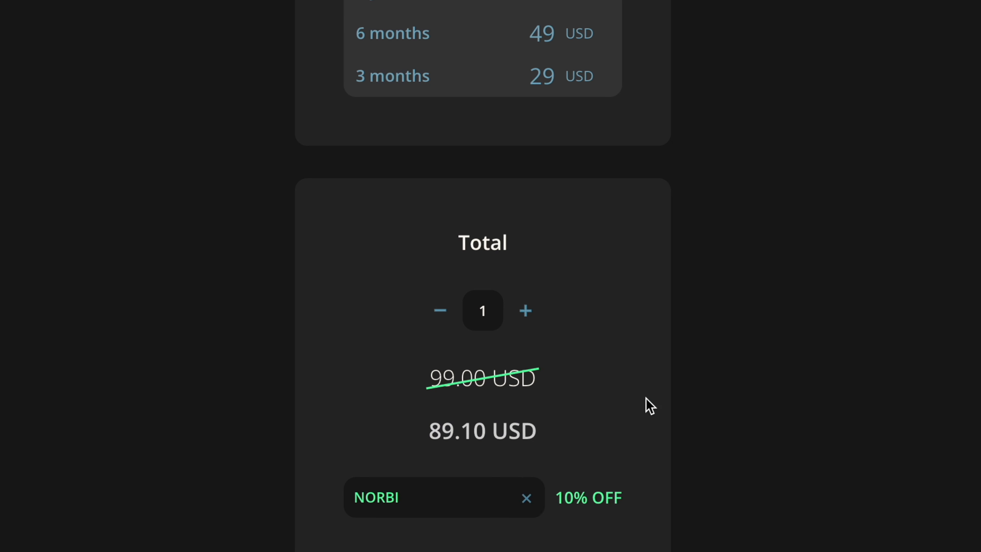